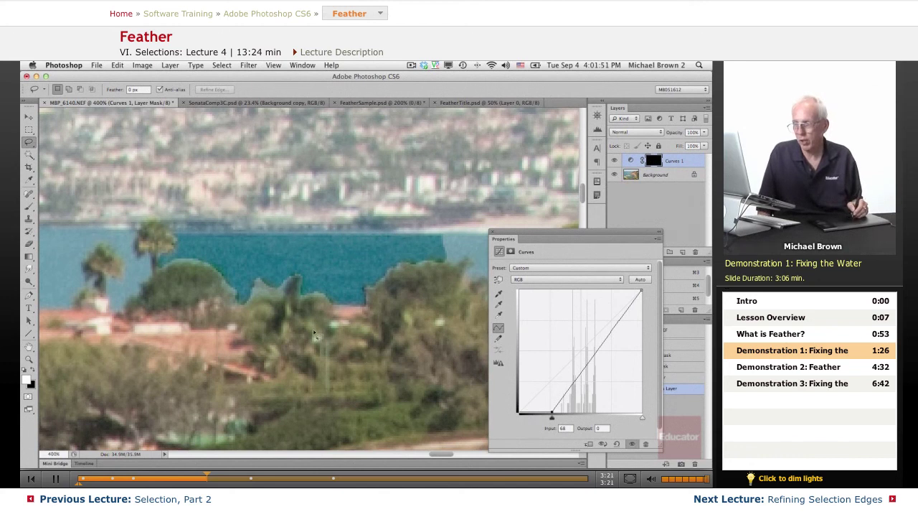
Collapse the Curves 1 Properties panel so the darkened water is visible
left_click(653, 236)
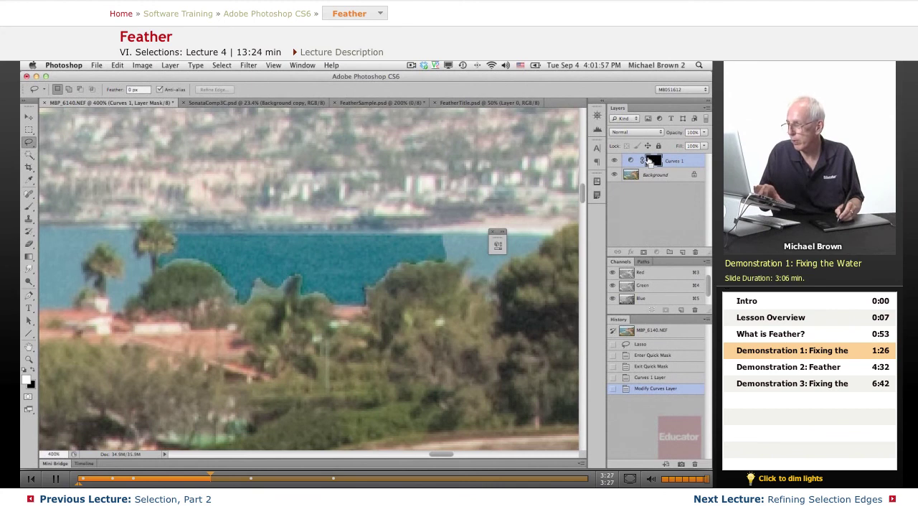
Load the Curves 1 mask as a selection, delete that layer, and preview the selection edge
left_click(652, 162, "super")
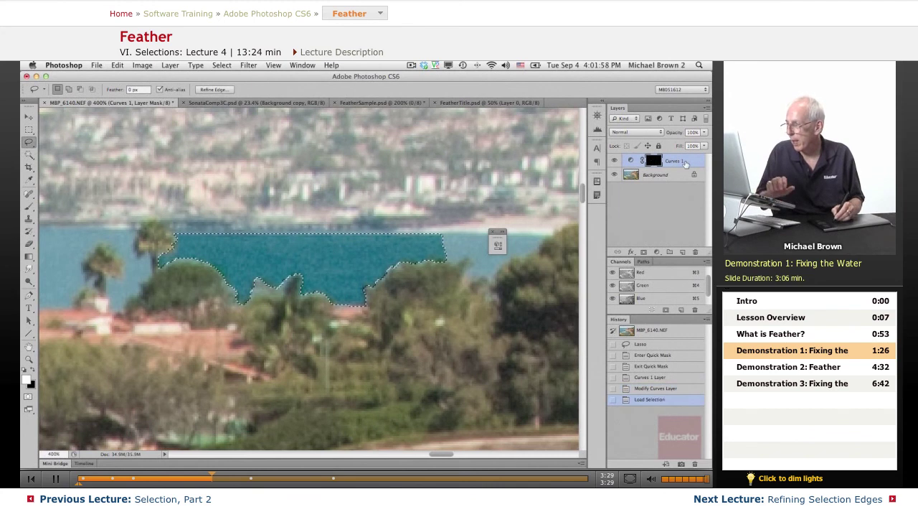
left_click_drag(652, 162, 694, 253)
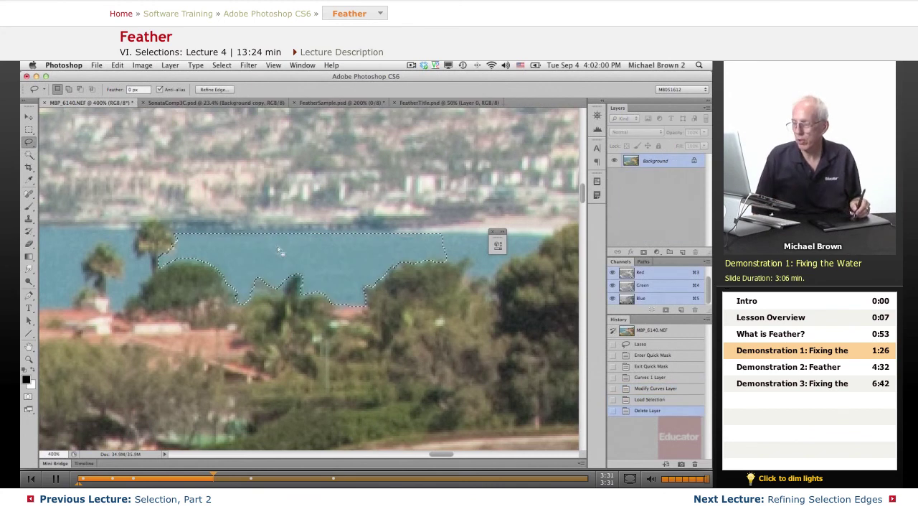
left_click(29, 395)
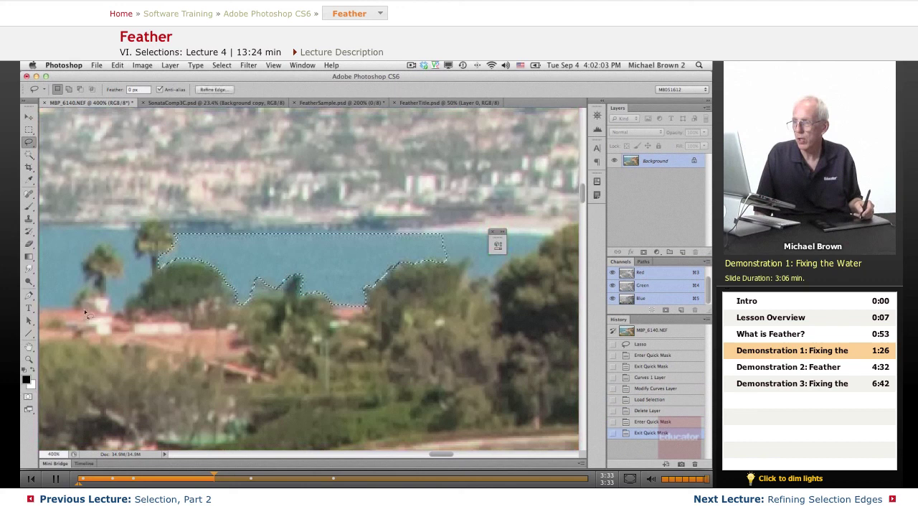
Feather the water selection by 2 pixels and view it as a Quick Mask
left_click(221, 65)
mouse_move(229, 187)
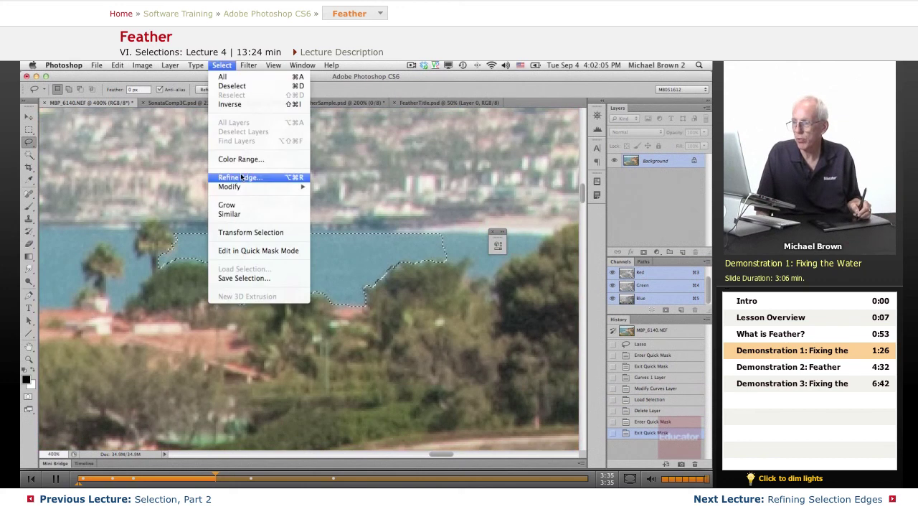
left_click(334, 223)
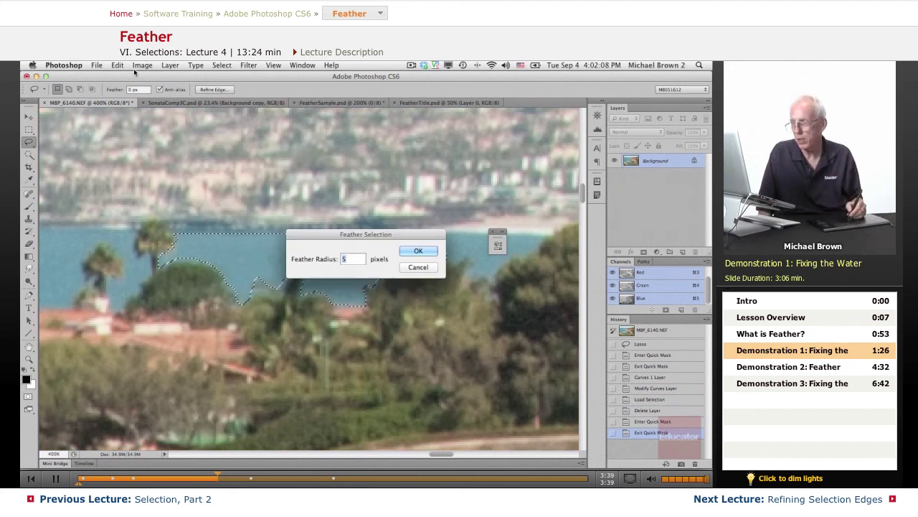
type("2")
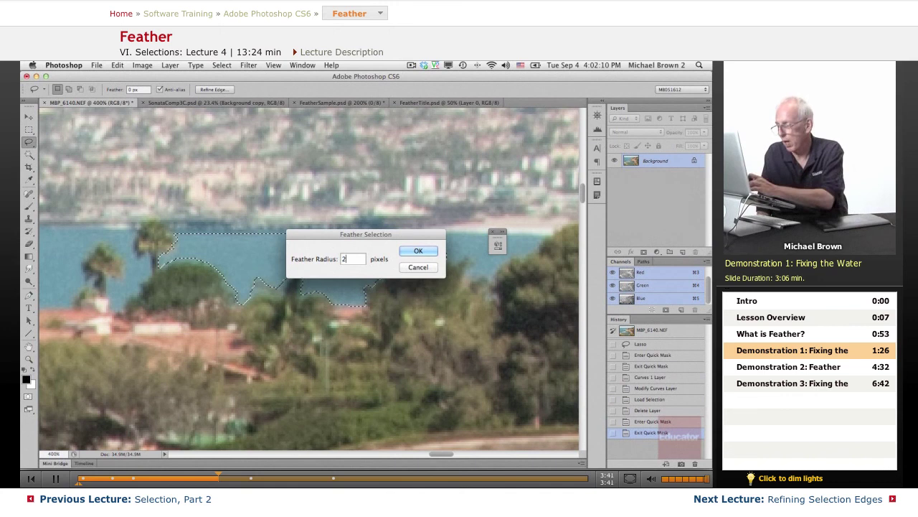
key("Return")
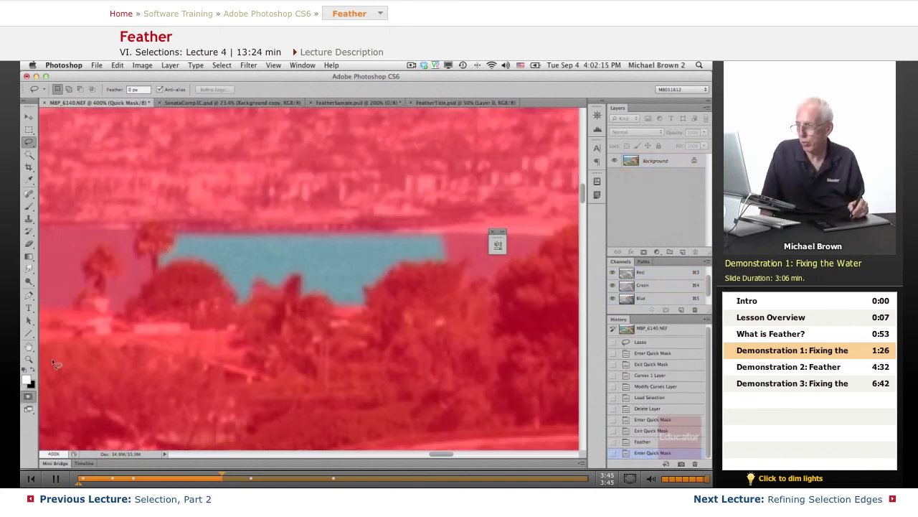
key("q")
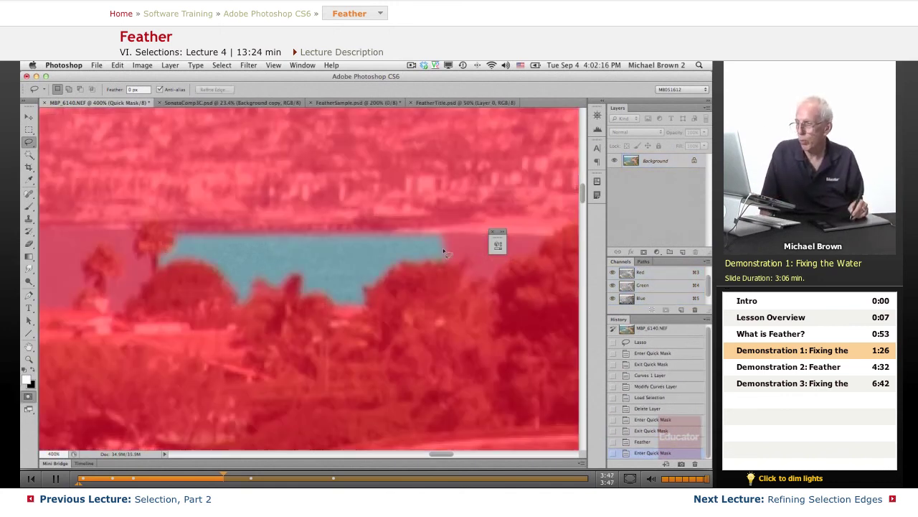
Add a Curves layer through the feathered selection with the black point at input 49
left_click(26, 402)
left_click(658, 252)
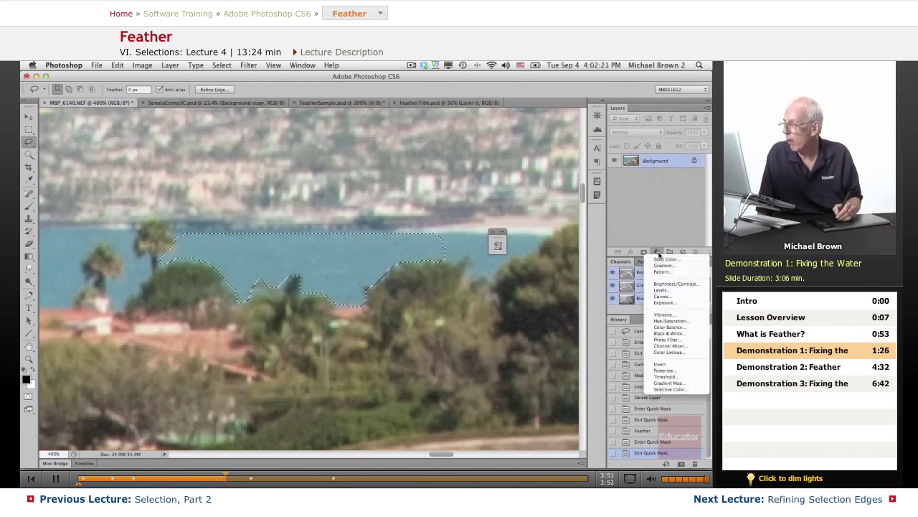
left_click(662, 296)
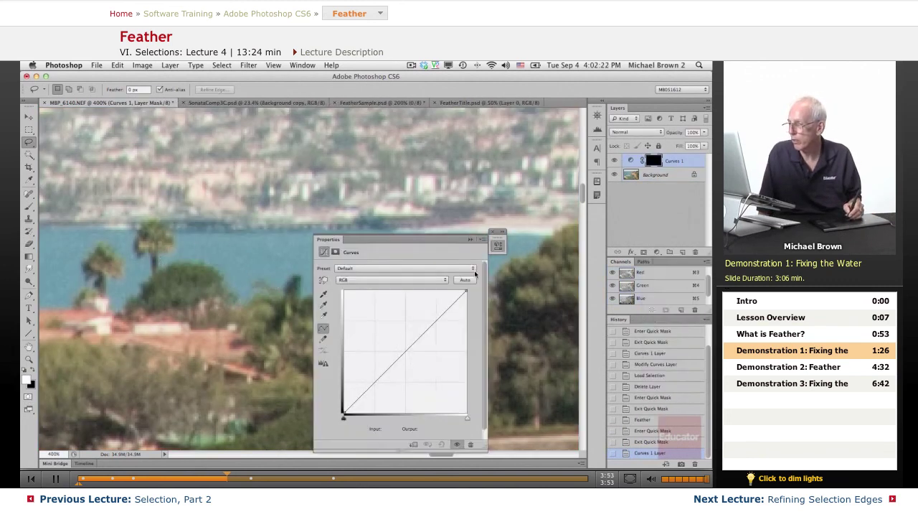
mouse_move(417, 238)
left_mouse_down()
mouse_move(442, 249)
mouse_move(616, 208)
left_mouse_up()
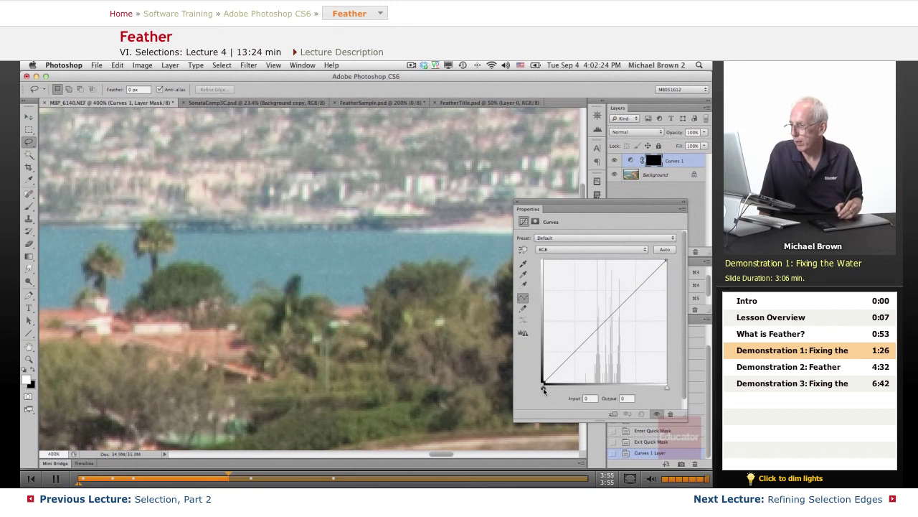
left_click_drag(543, 389, 567, 391)
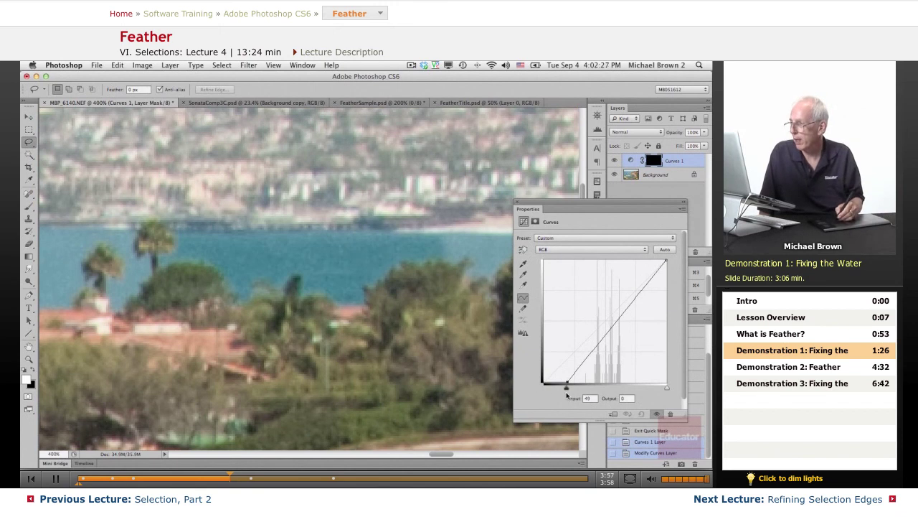
left_click(683, 205)
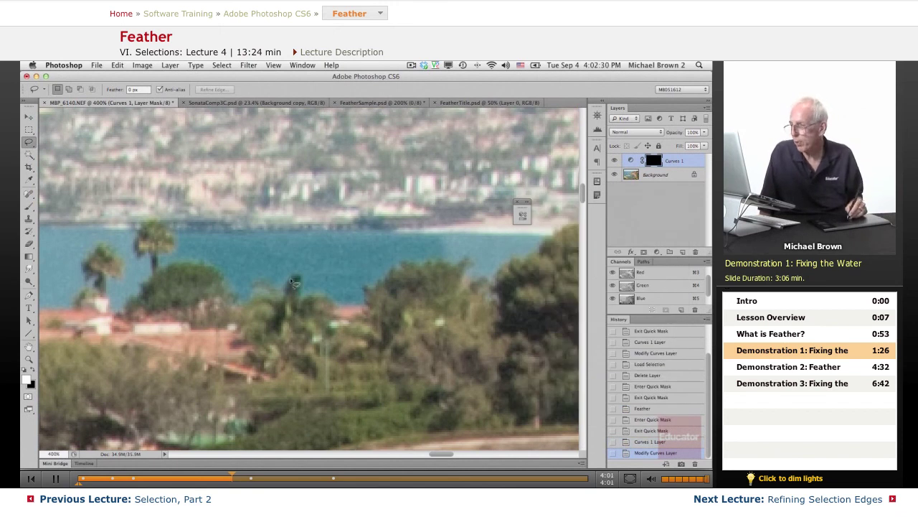
Zoom in on the tree line and load the new Curves mask as a selection
key("super+plus")
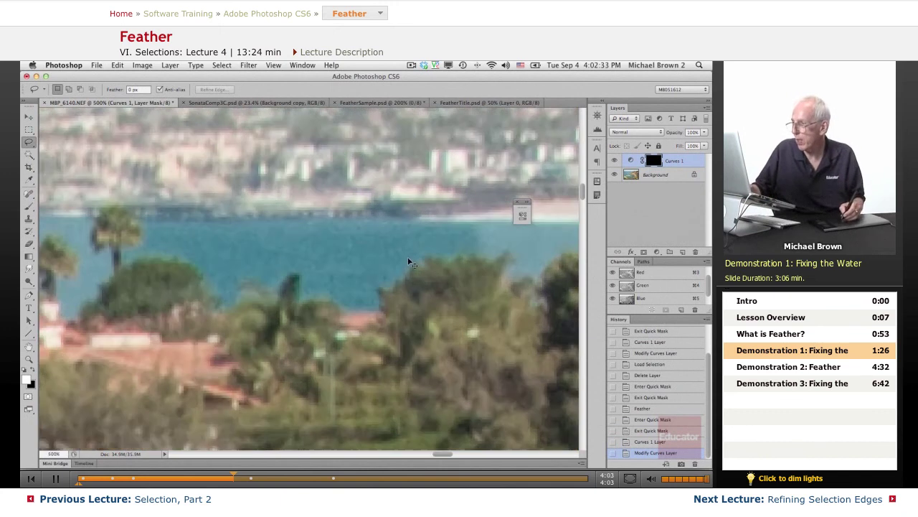
key("super+plus")
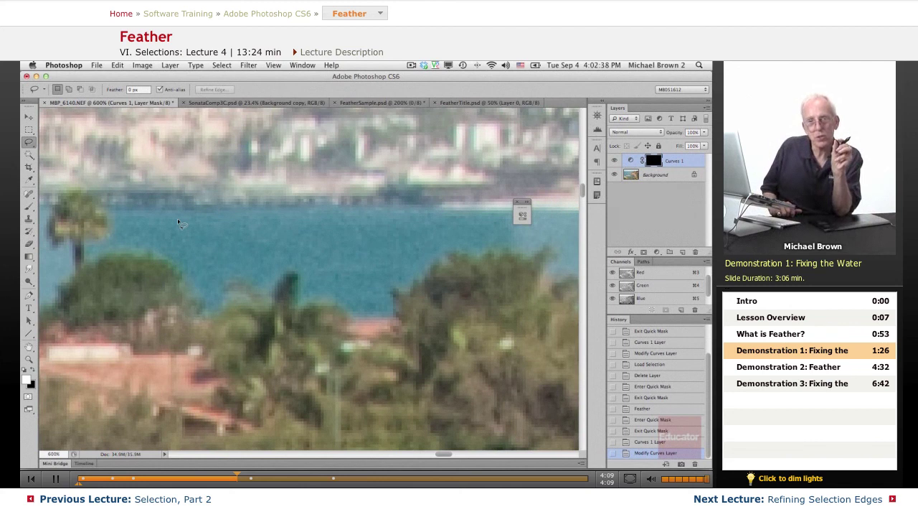
left_click(654, 159, "ctrl")
left_click(29, 396)
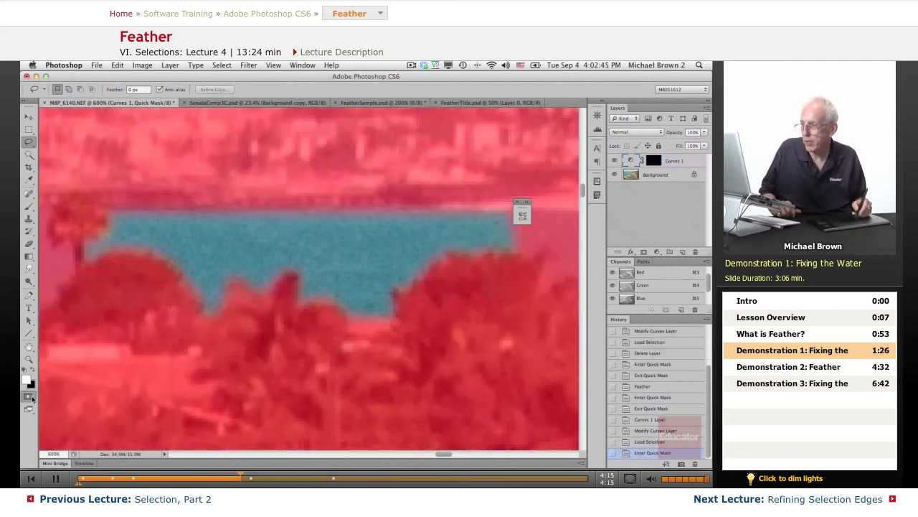
key("ctrl+minus")
key("ctrl+minus")
key("ctrl+minus")
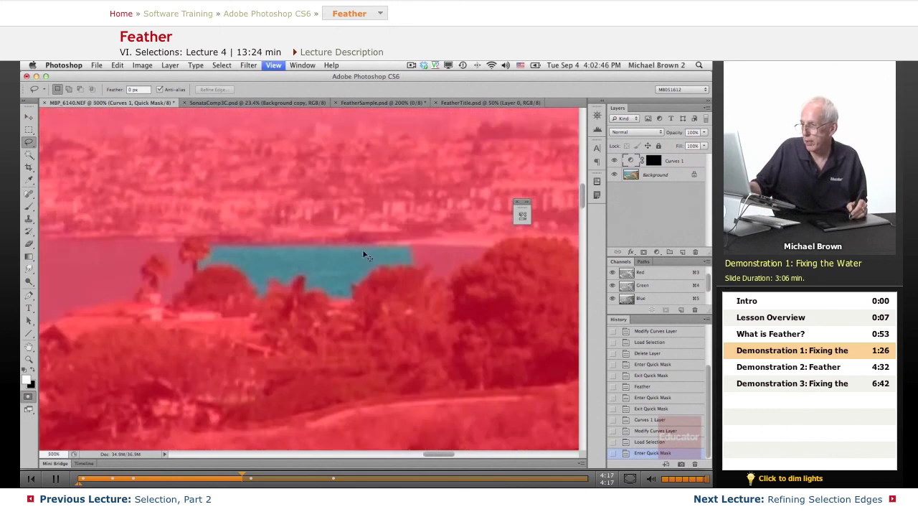
key("ctrl+minus")
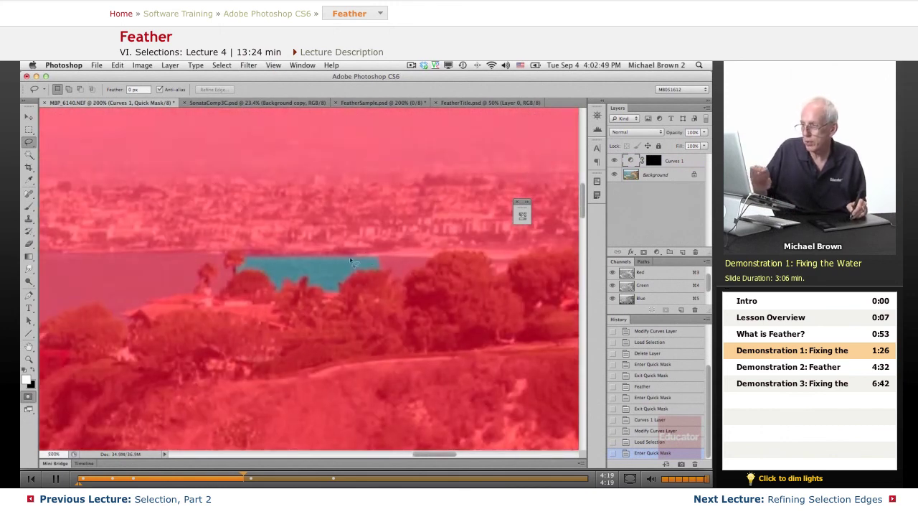